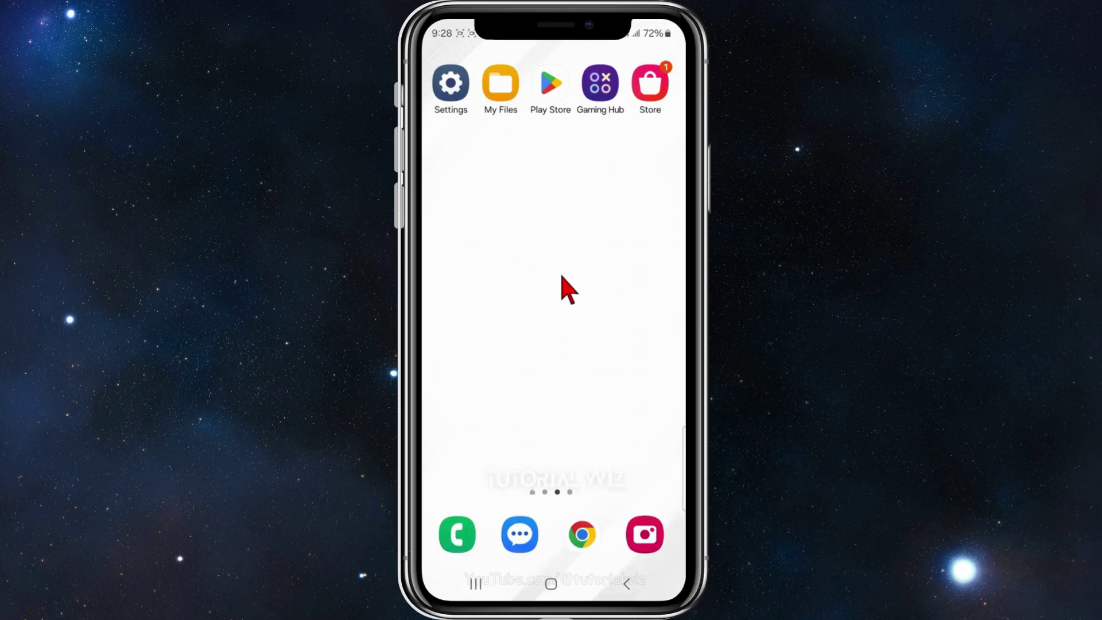
Go from the Settings app to the Notifications page.
{"action": "left_click", "coordinate": [470, 111]}
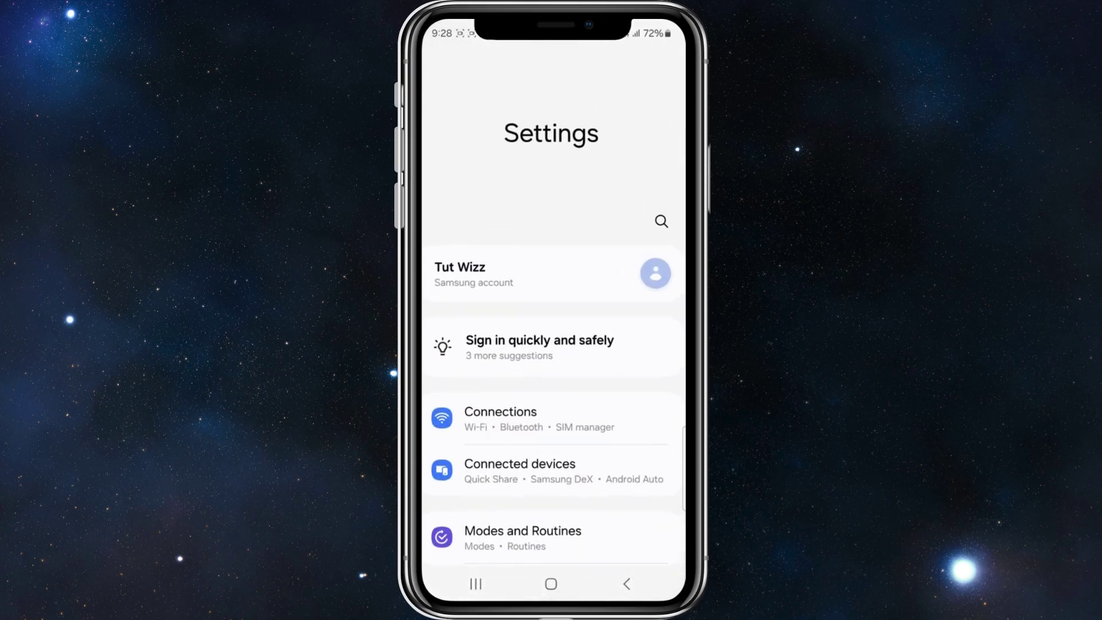
{"action": "scroll", "coordinate": [551, 344], "scroll_direction": "down", "scroll_amount": 5}
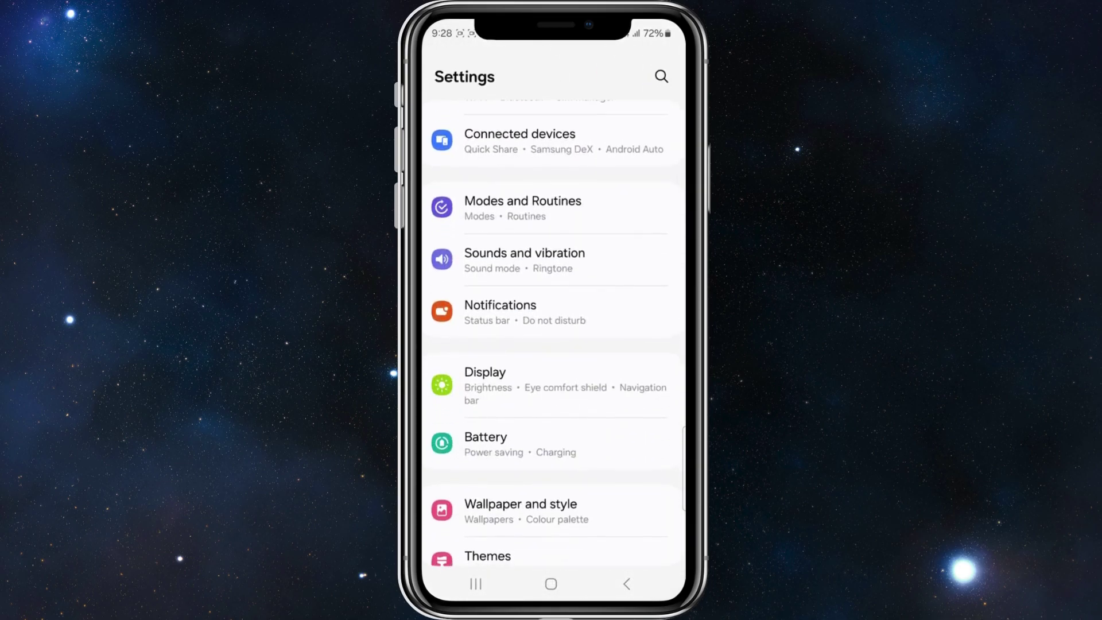
{"action": "left_click", "coordinate": [501, 312]}
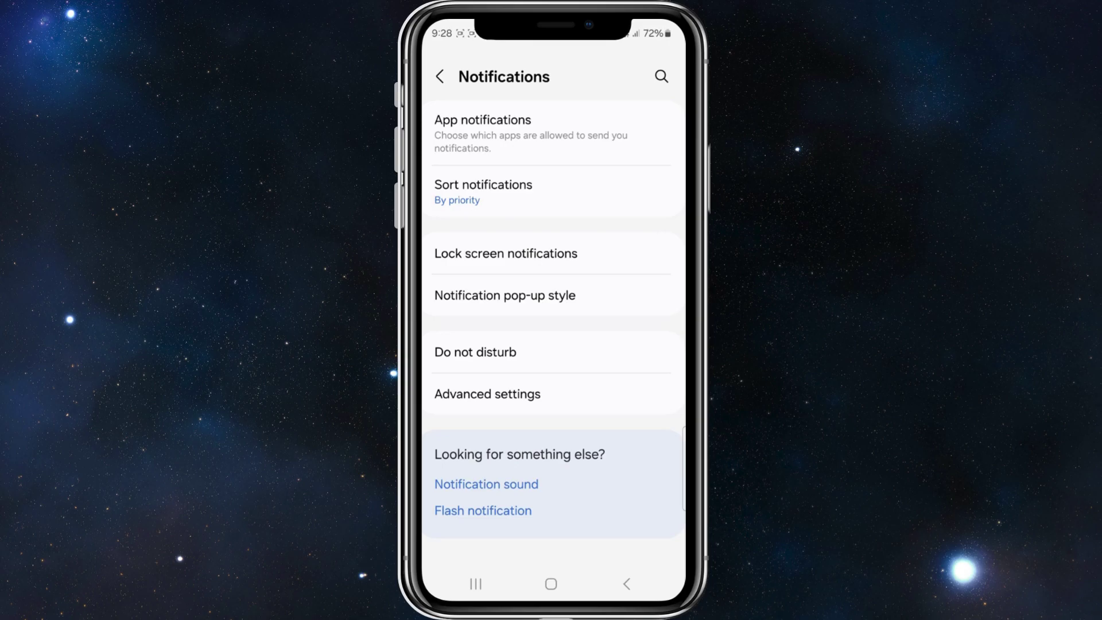
Show system apps such as Ad privacy and Android Setup in App notifications.
{"action": "left_click", "coordinate": [482, 129]}
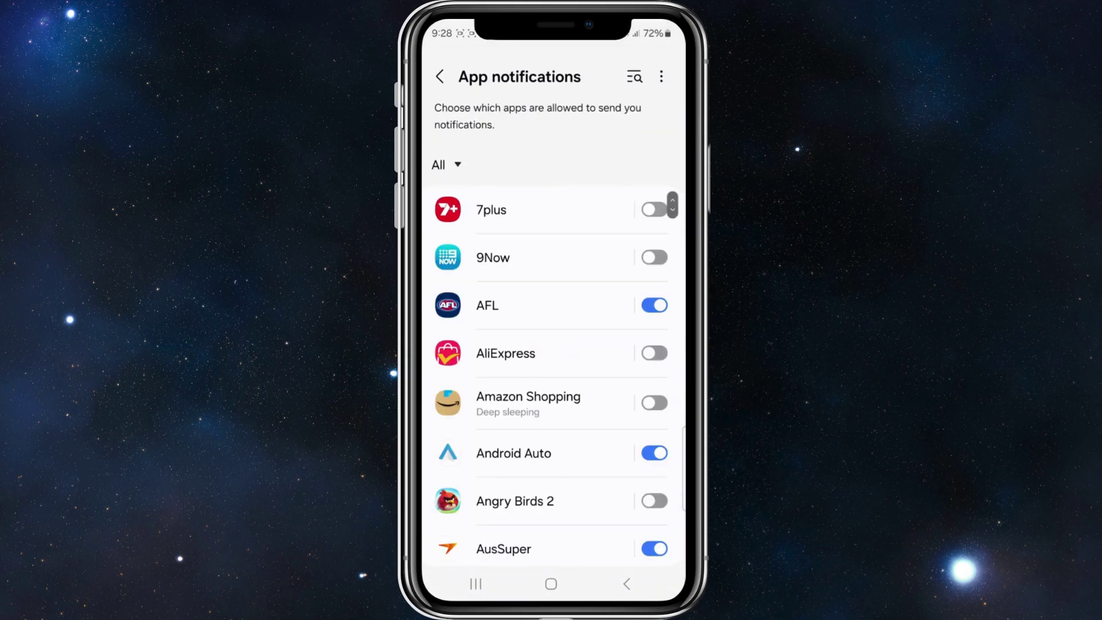
{"action": "left_click_drag", "start_coordinate": [551, 555], "coordinate": [551, 537]}
{"action": "left_click", "coordinate": [662, 76]}
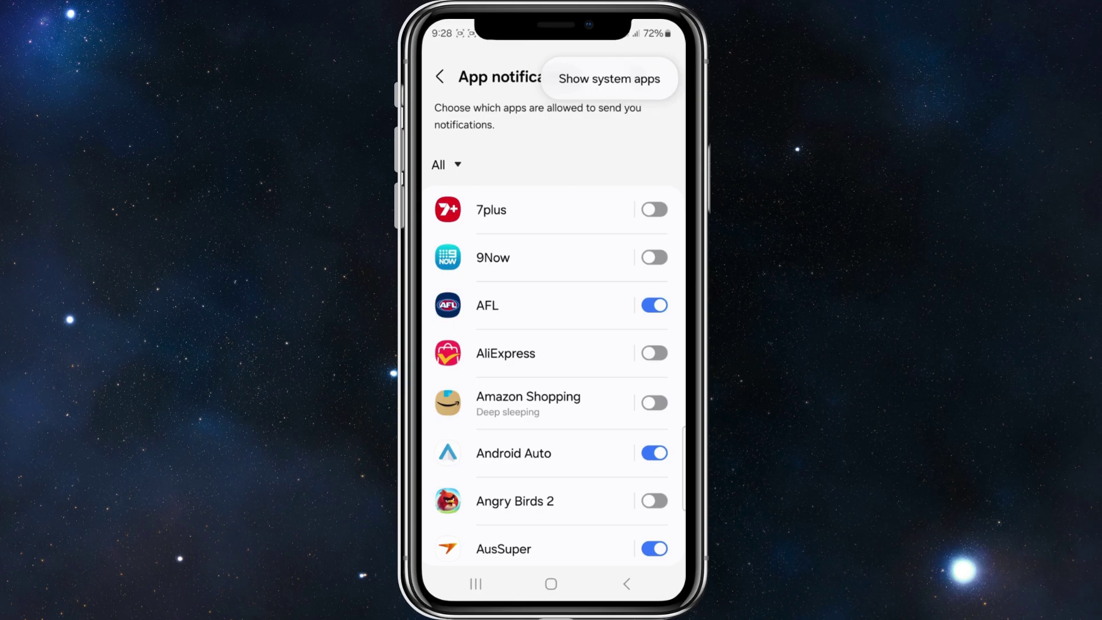
{"action": "left_click", "coordinate": [609, 78]}
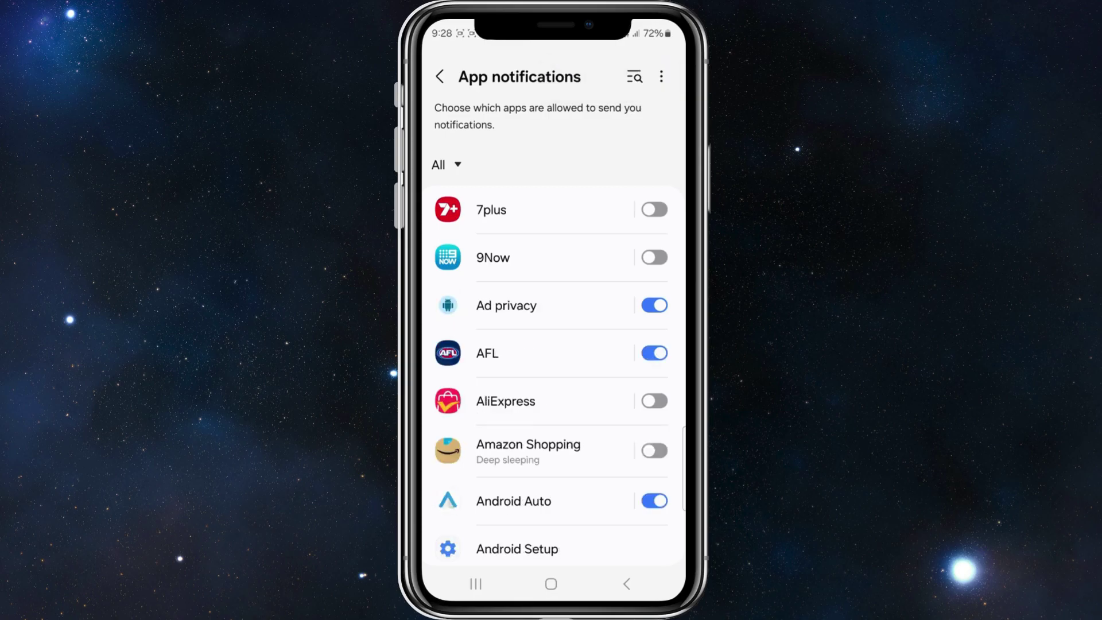
Search the app list for 'android' and open Android System's notification settings.
{"action": "left_click", "coordinate": [635, 77]}
{"action": "type", "text": "syst"}
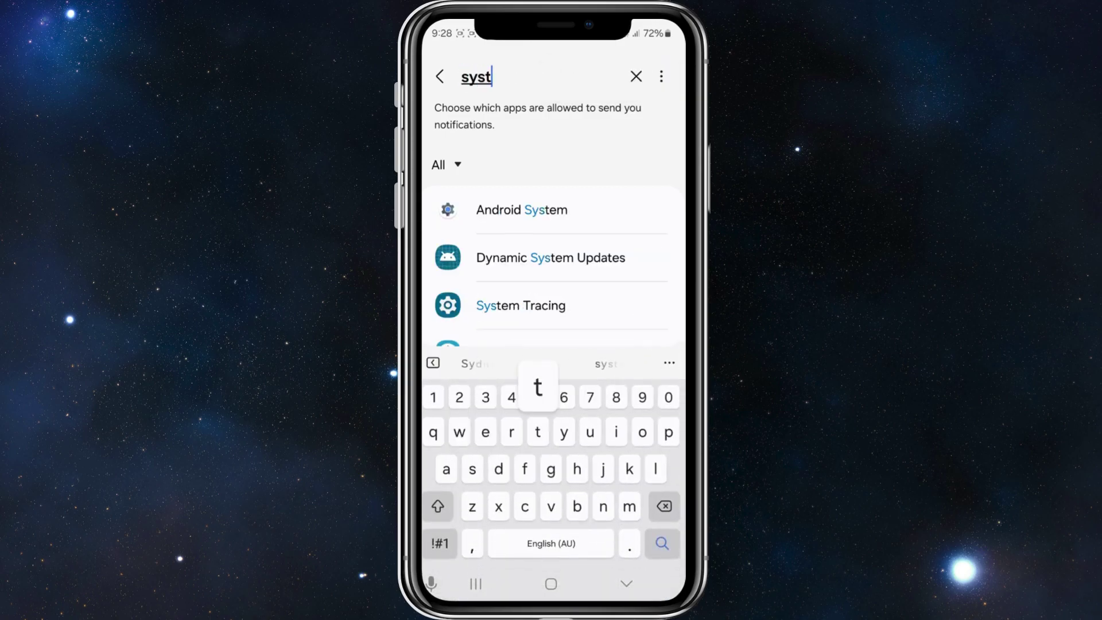
{"action": "type", "text": "e"}
{"action": "key", "text": "BackSpace"}
{"action": "key", "text": "BackSpace"}
{"action": "key", "text": "BackSpace"}
{"action": "key", "text": "BackSpace"}
{"action": "key", "text": "BackSpace"}
{"action": "type", "text": "an"}
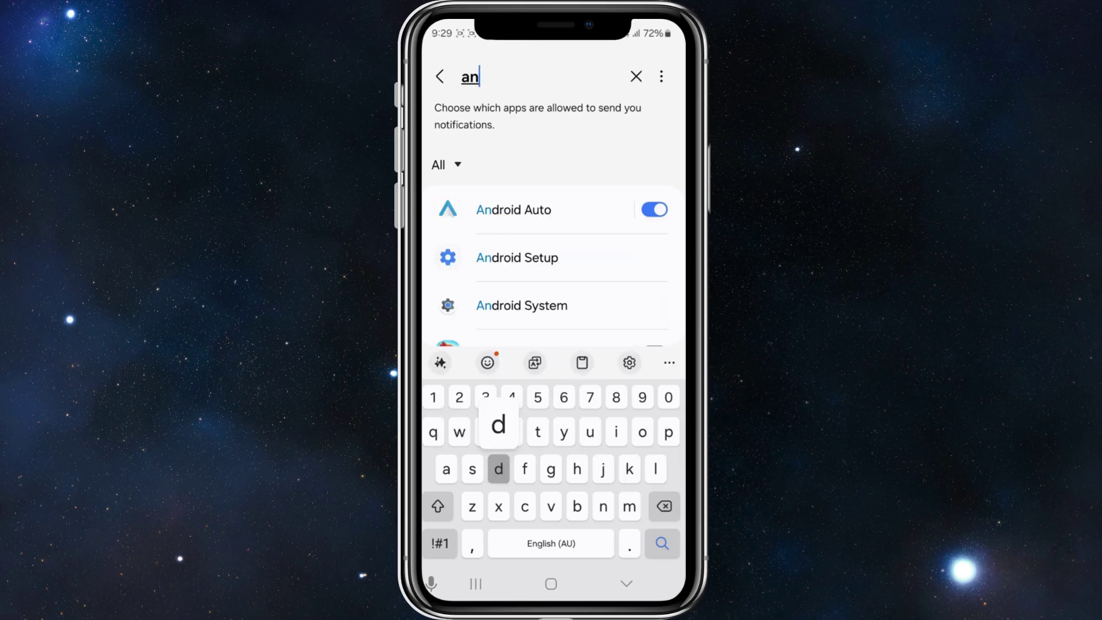
{"action": "type", "text": "droid"}
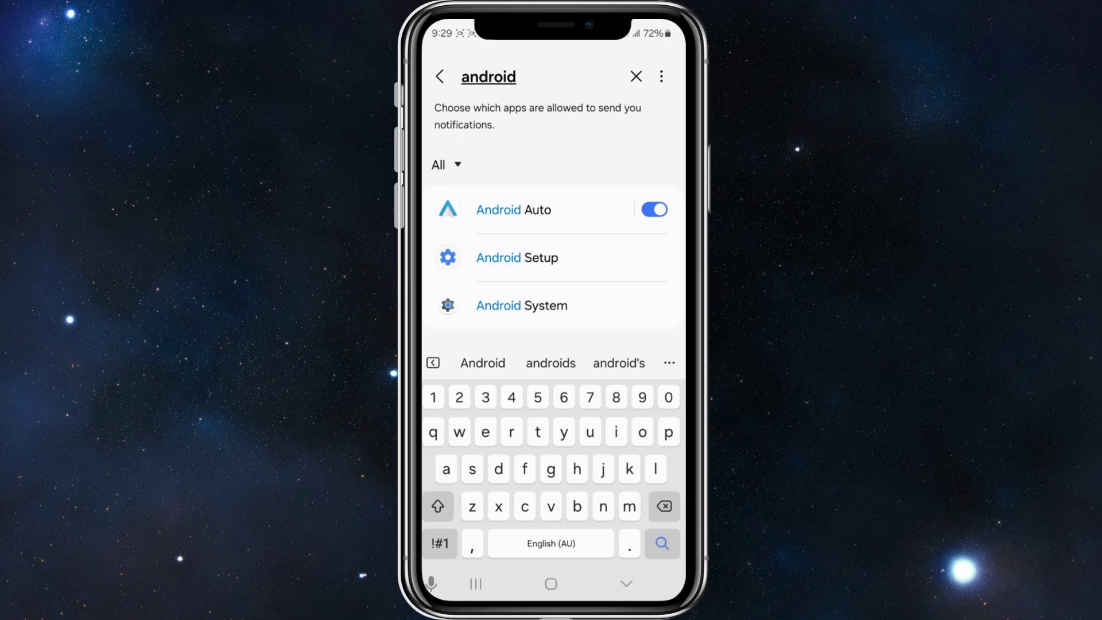
{"action": "left_click", "coordinate": [523, 304]}
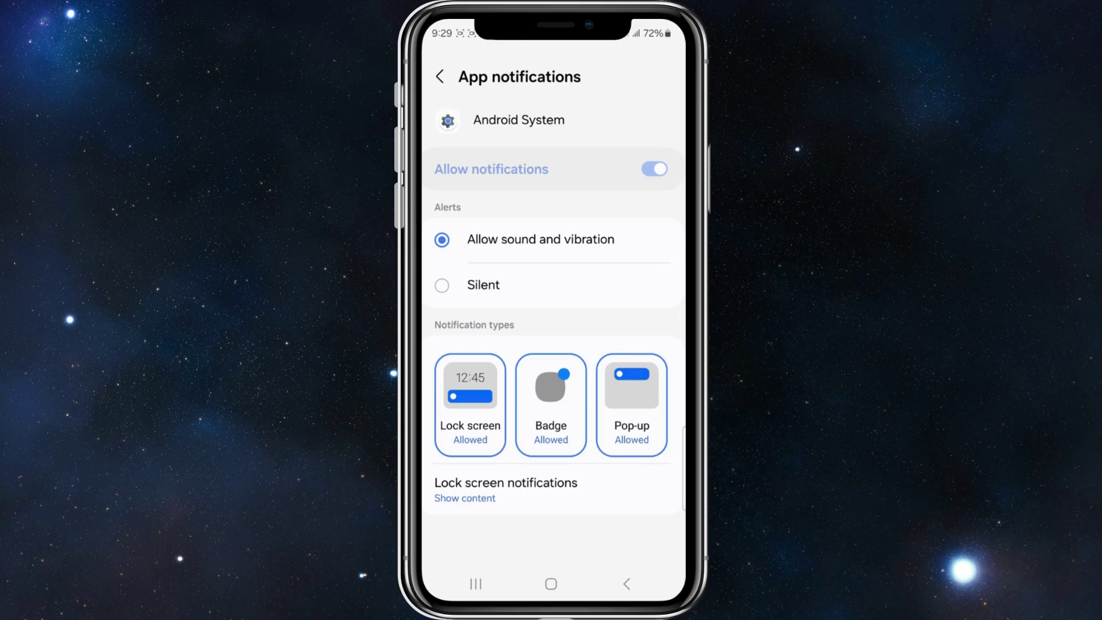
Set Android System notifications to Silent, with Lock screen and Badge both Not allowed.
{"action": "left_click", "coordinate": [484, 284]}
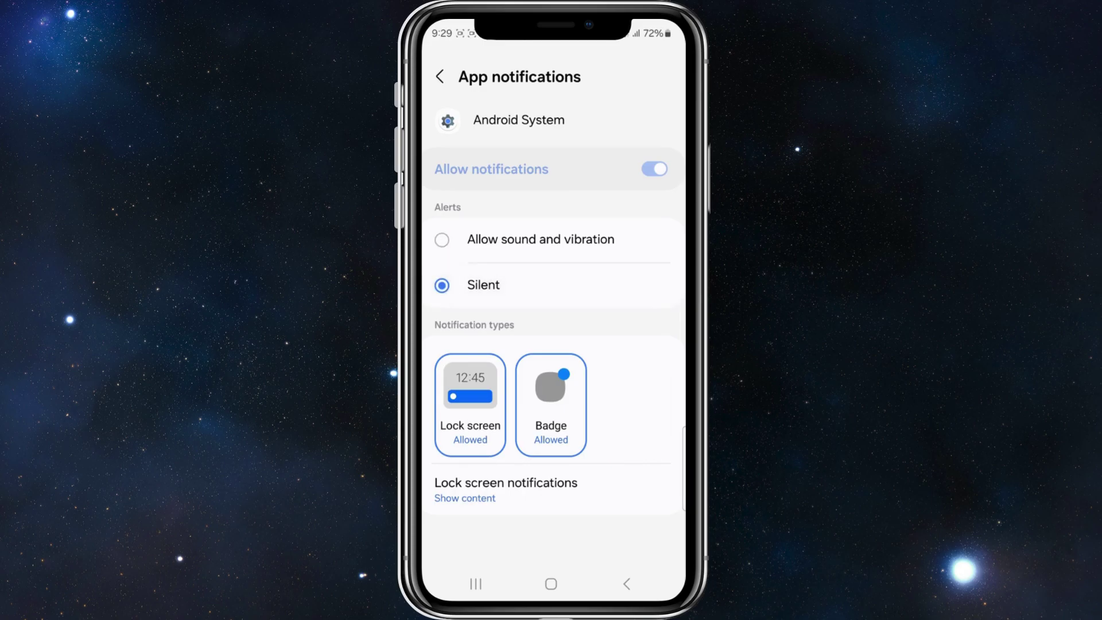
{"action": "left_click", "coordinate": [550, 404]}
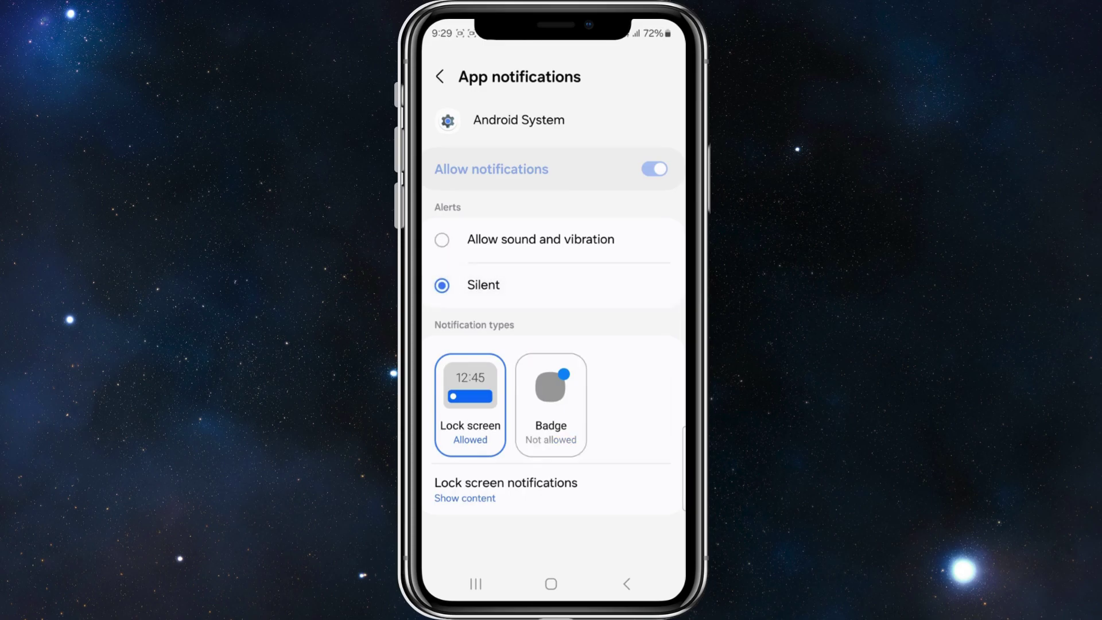
{"action": "left_click", "coordinate": [470, 404]}
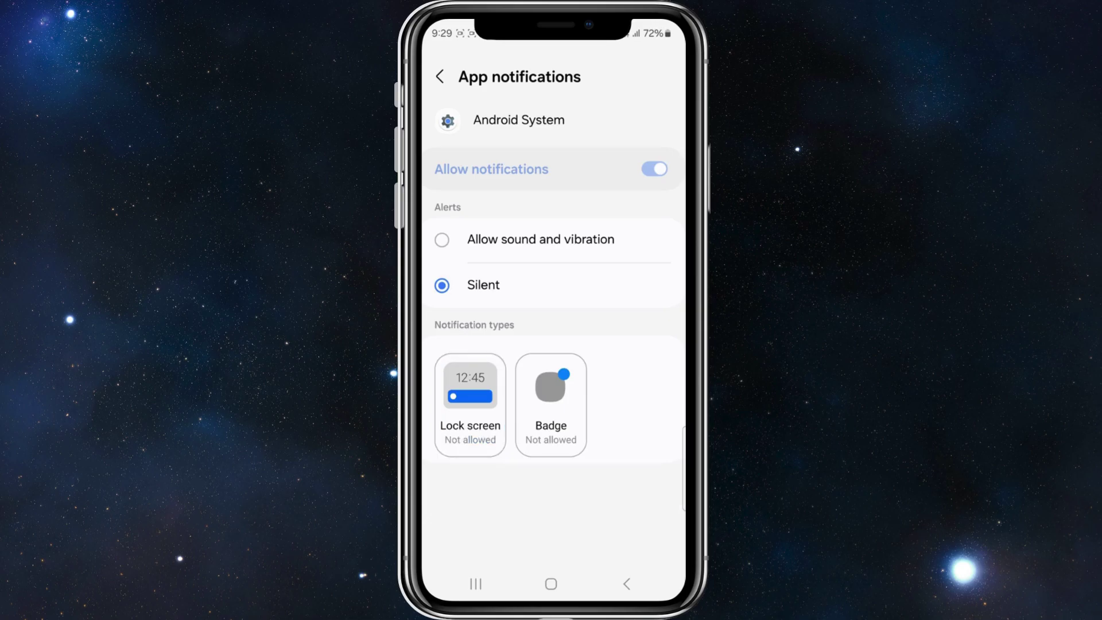
{"action": "left_click", "coordinate": [550, 404]}
{"action": "left_click", "coordinate": [470, 404]}
{"action": "left_click", "coordinate": [550, 404]}
{"action": "left_click", "coordinate": [551, 404]}
{"action": "left_click", "coordinate": [470, 403]}
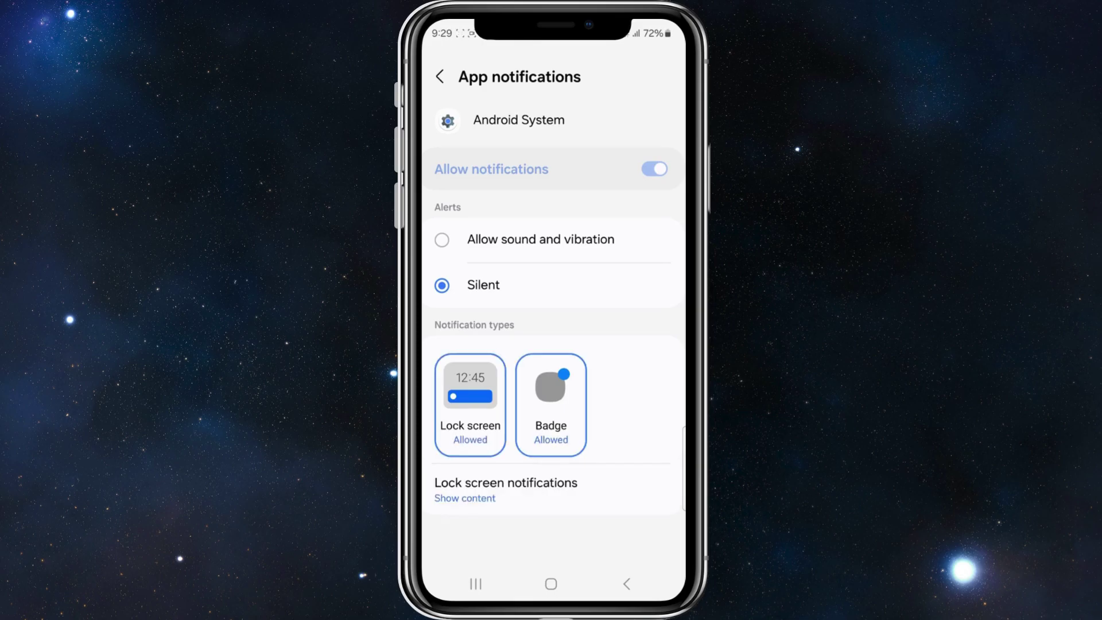
{"action": "left_click", "coordinate": [550, 404]}
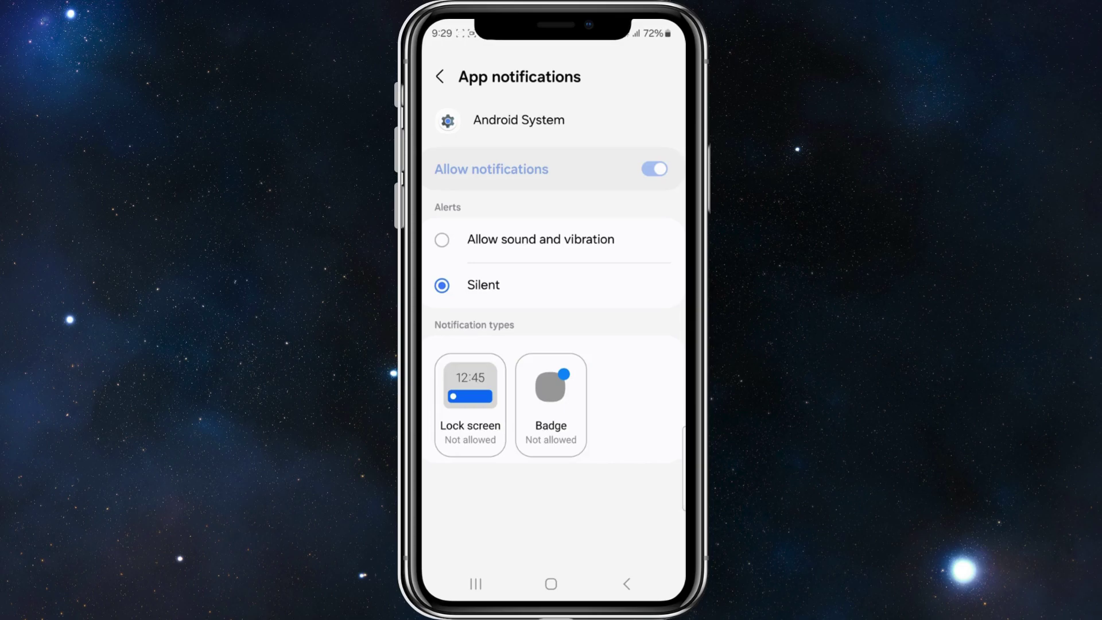